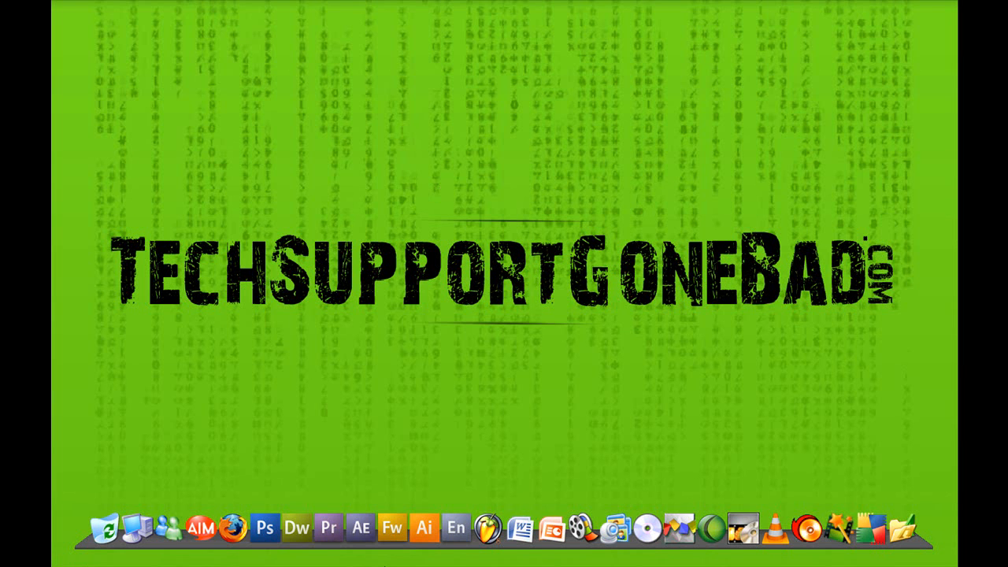
Bring the Firefox window showing Conduit to the front from the taskbar
{"action": "left_click", "coordinate": [288, 557]}
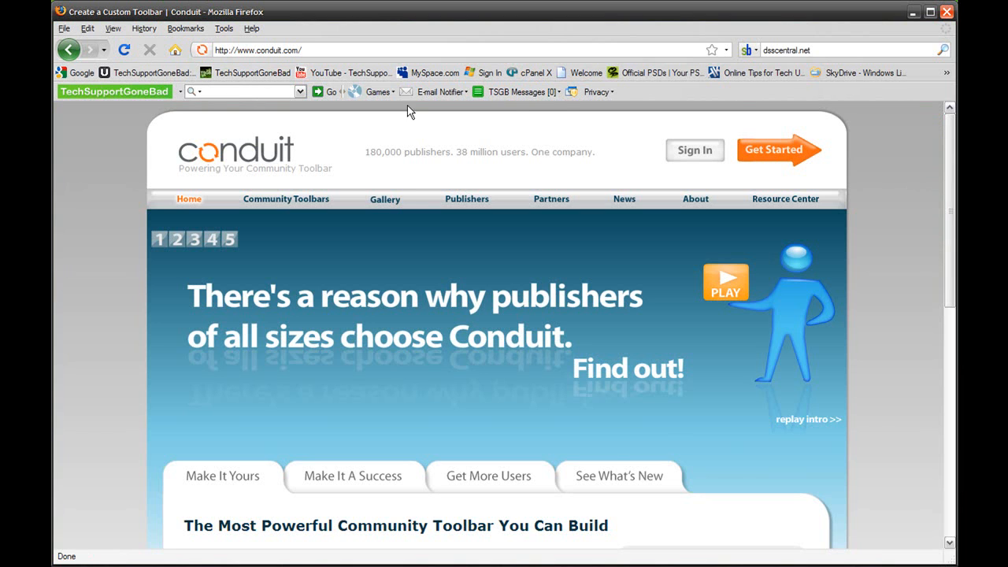
{"action": "left_click", "coordinate": [180, 93]}
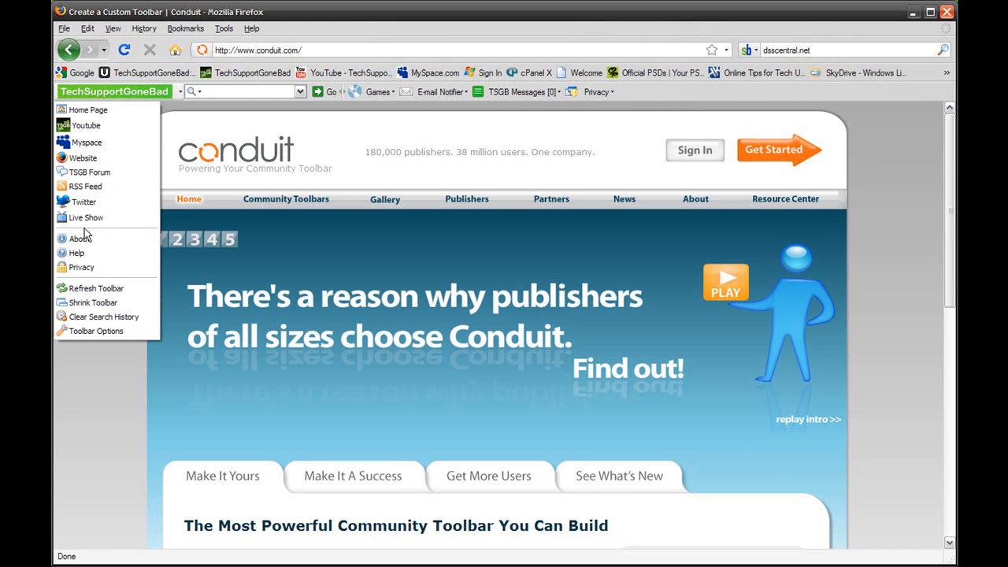
{"action": "left_click", "coordinate": [91, 368]}
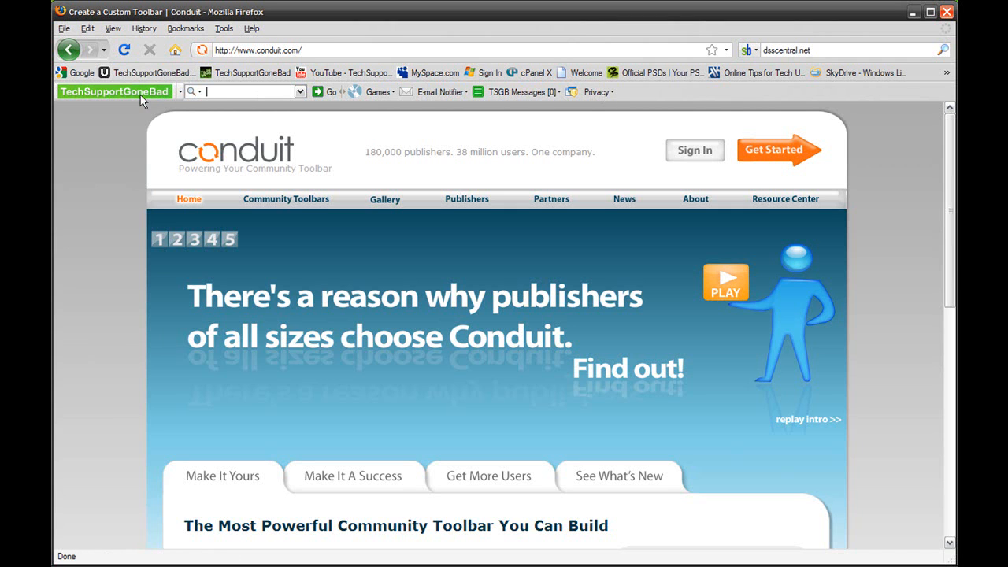
{"action": "left_click", "coordinate": [182, 93]}
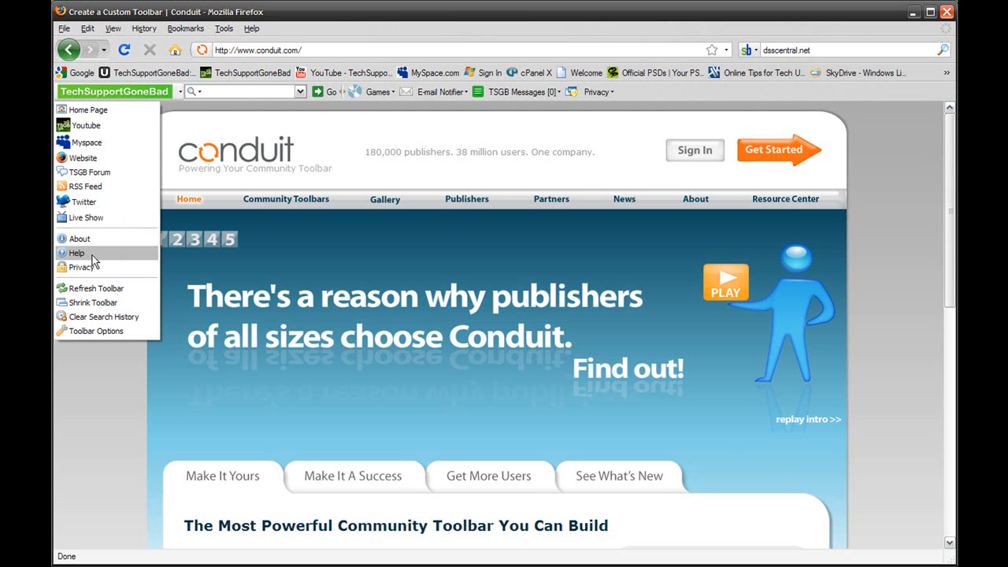
{"action": "left_click", "coordinate": [91, 400]}
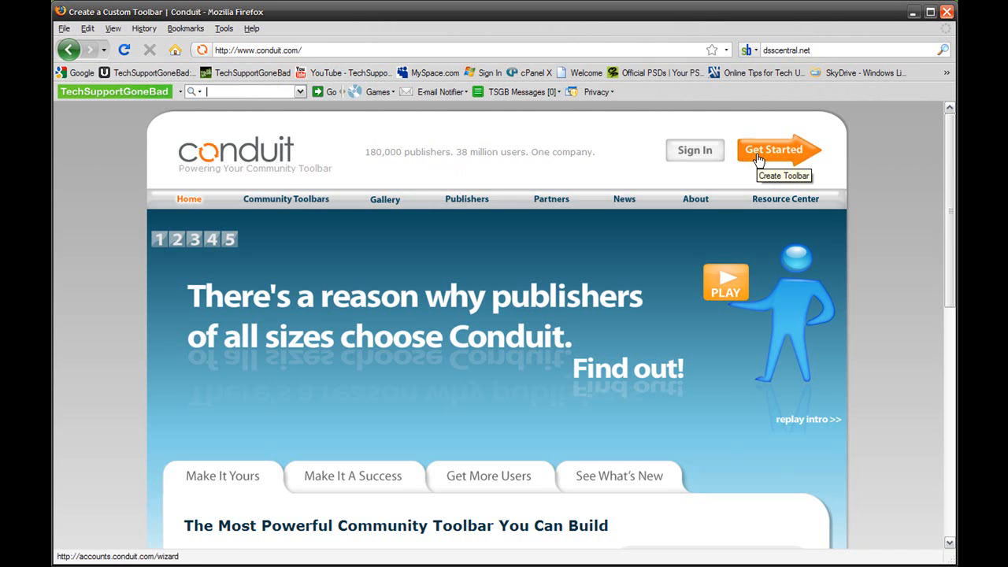
Sign in with toolbar name TSGB and the password, declining to save the password
{"action": "left_click", "coordinate": [714, 155]}
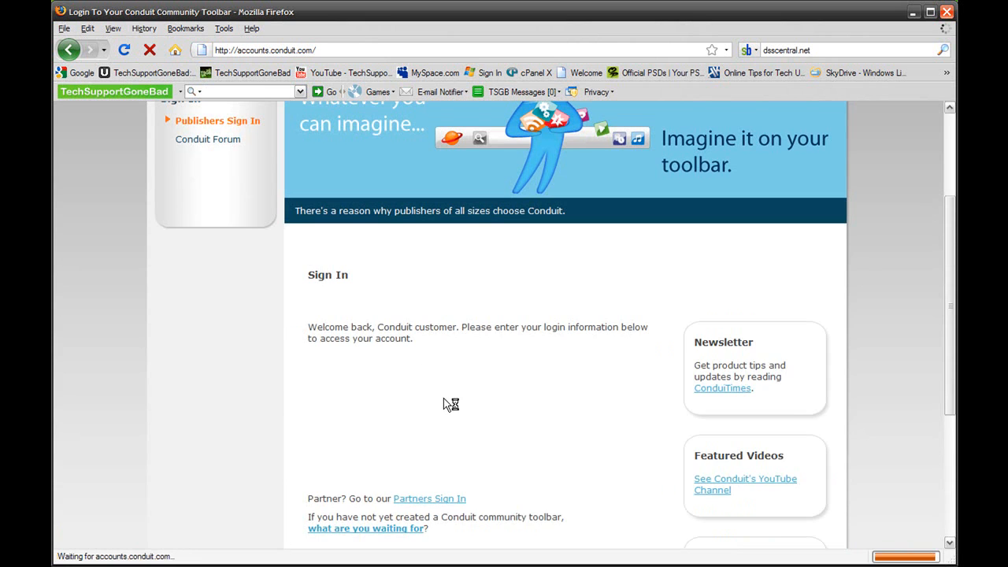
{"action": "scroll", "coordinate": [445, 404], "scroll_direction": "down", "scroll_amount": 1}
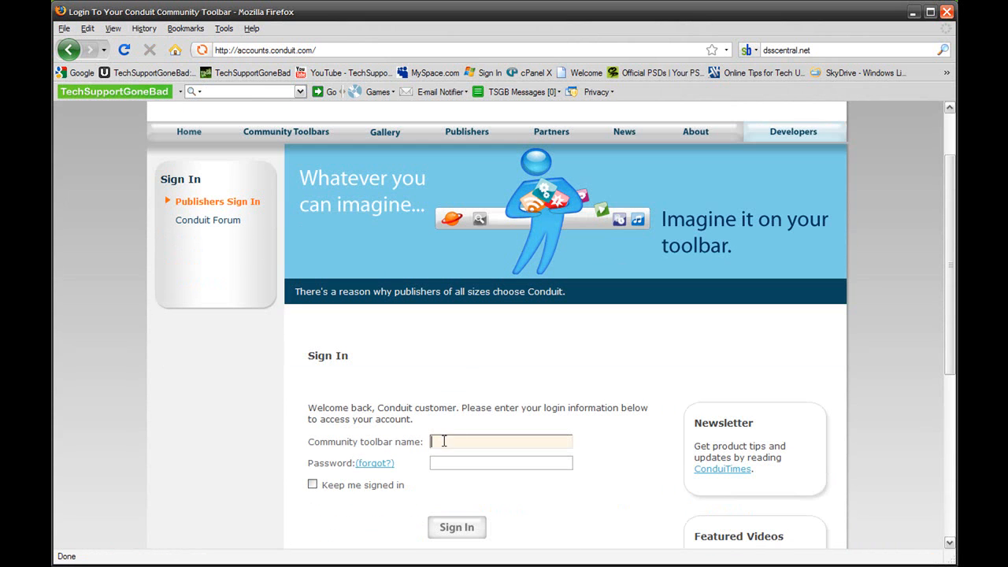
{"action": "left_click", "coordinate": [447, 443]}
{"action": "type", "text": "TSGb"}
{"action": "key", "text": "Tab"}
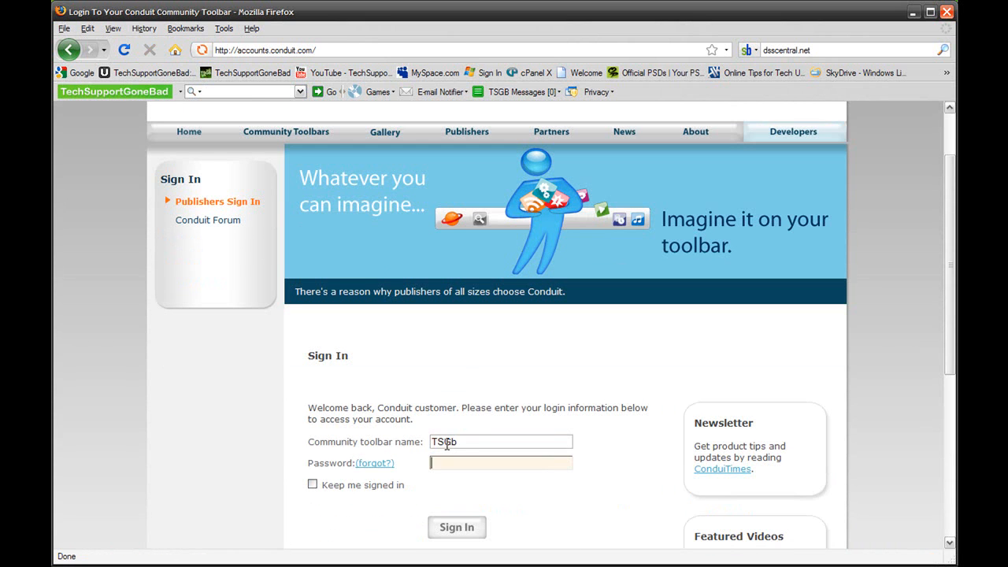
{"action": "left_click", "coordinate": [459, 442]}
{"action": "key", "text": "BackSpace"}
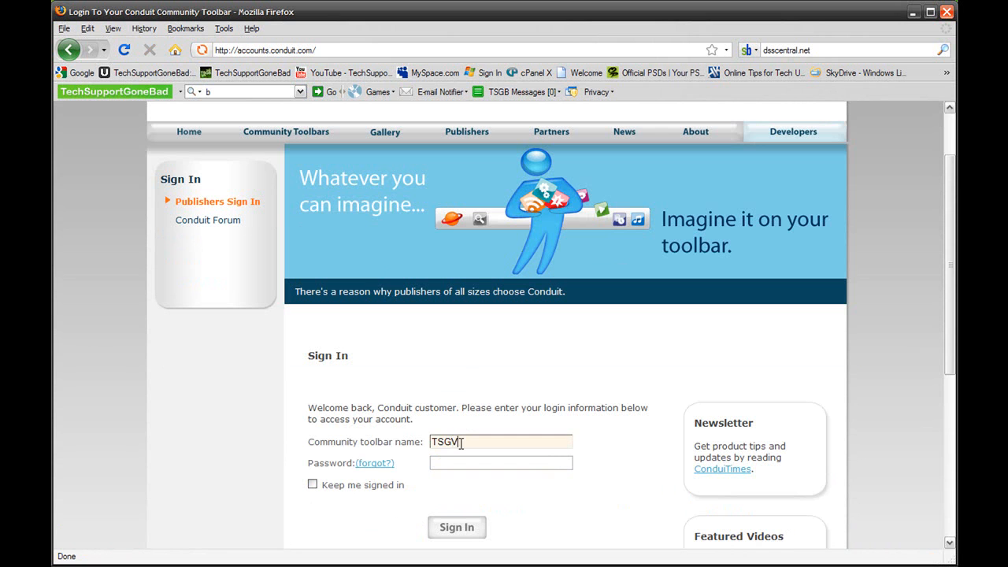
{"action": "type", "text": "B"}
{"action": "key", "text": "Tab"}
{"action": "type", "text": "••••••••"}
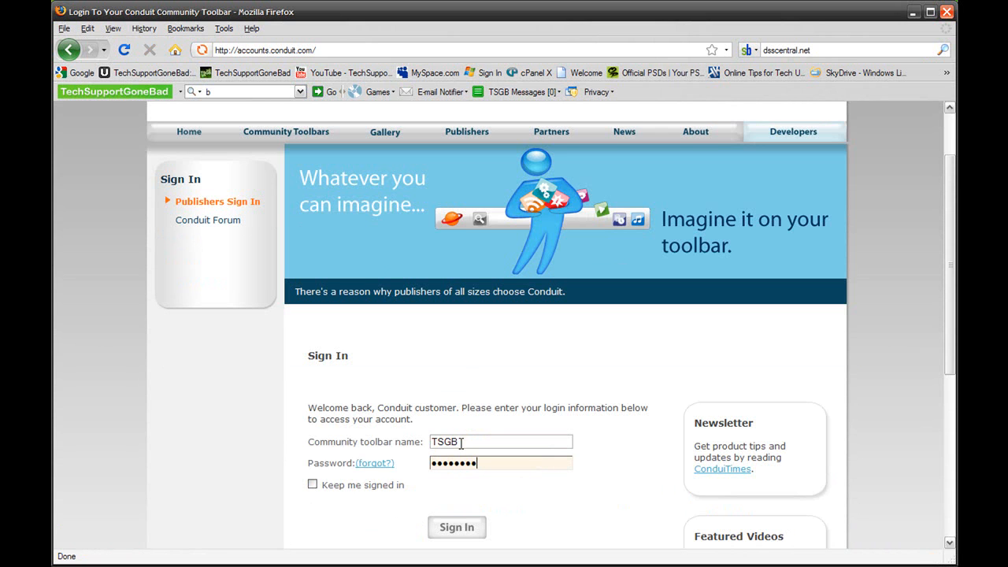
{"action": "key", "text": "Return"}
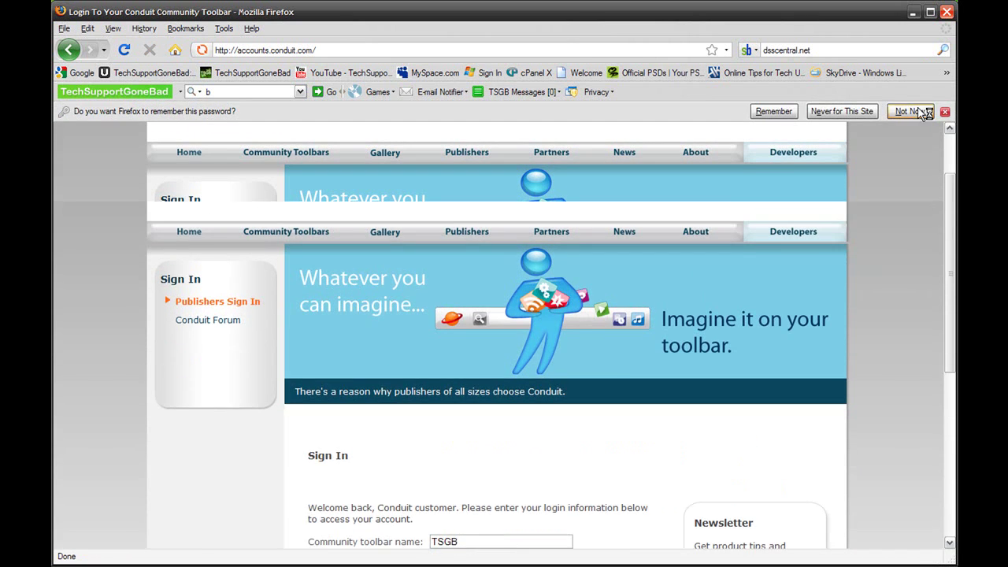
{"action": "left_click", "coordinate": [913, 111]}
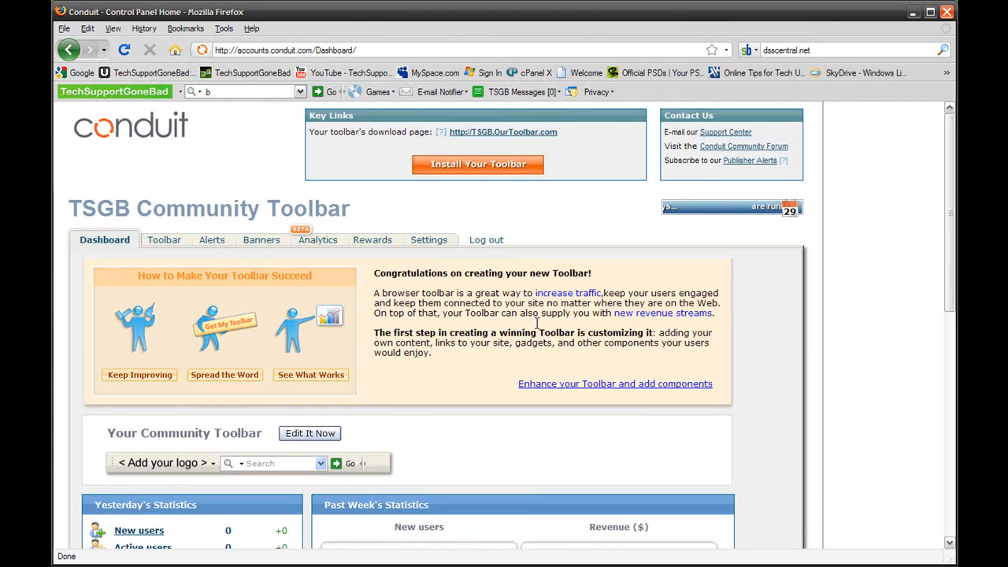
{"action": "scroll", "coordinate": [540, 329], "scroll_direction": "down", "scroll_amount": 5}
{"action": "scroll", "coordinate": [540, 334], "scroll_direction": "up", "scroll_amount": 5}
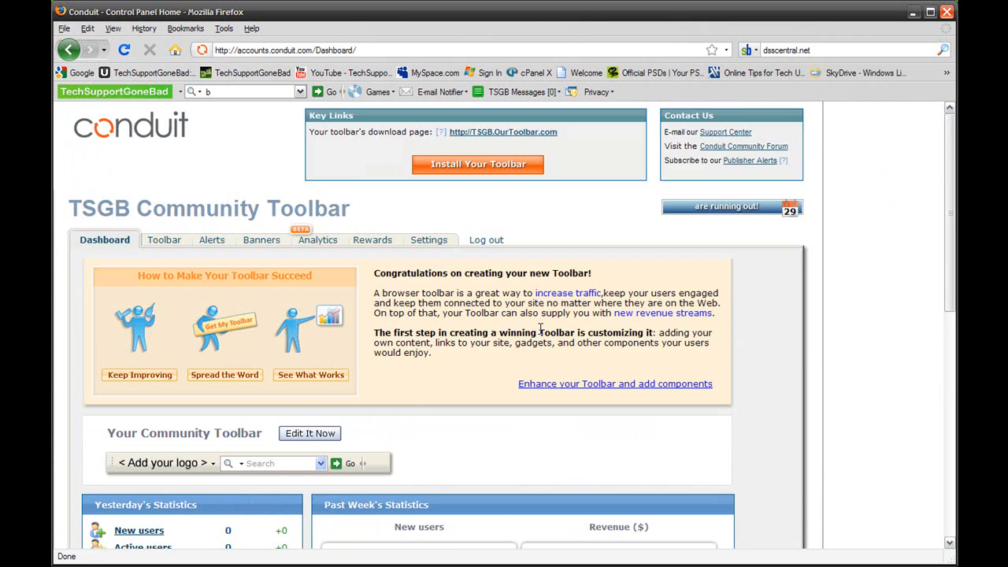
{"action": "scroll", "coordinate": [540, 328], "scroll_direction": "down", "scroll_amount": 5}
{"action": "scroll", "coordinate": [472, 314], "scroll_direction": "down", "scroll_amount": 5}
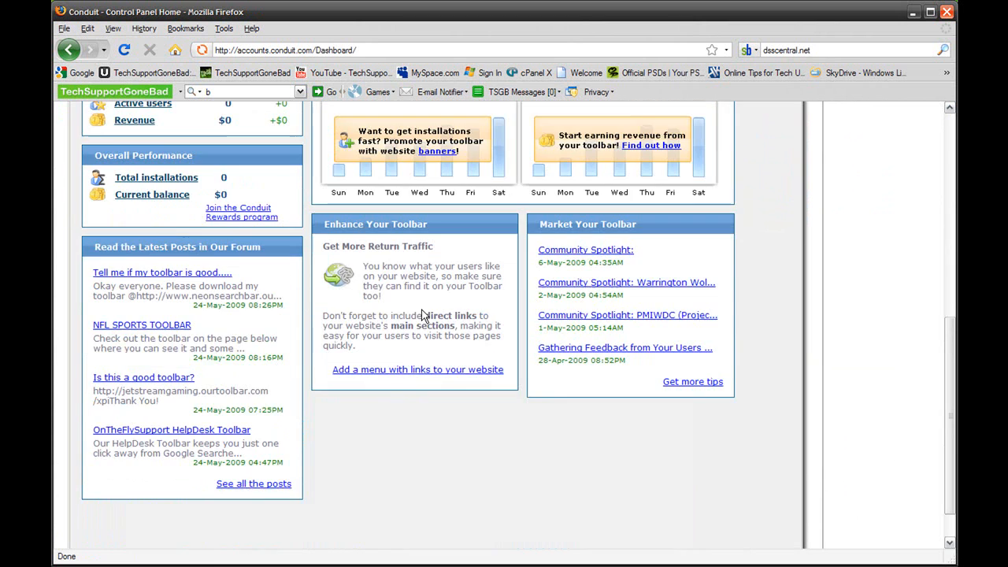
{"action": "scroll", "coordinate": [435, 311], "scroll_direction": "up", "scroll_amount": 5}
{"action": "scroll", "coordinate": [447, 333], "scroll_direction": "up", "scroll_amount": 3}
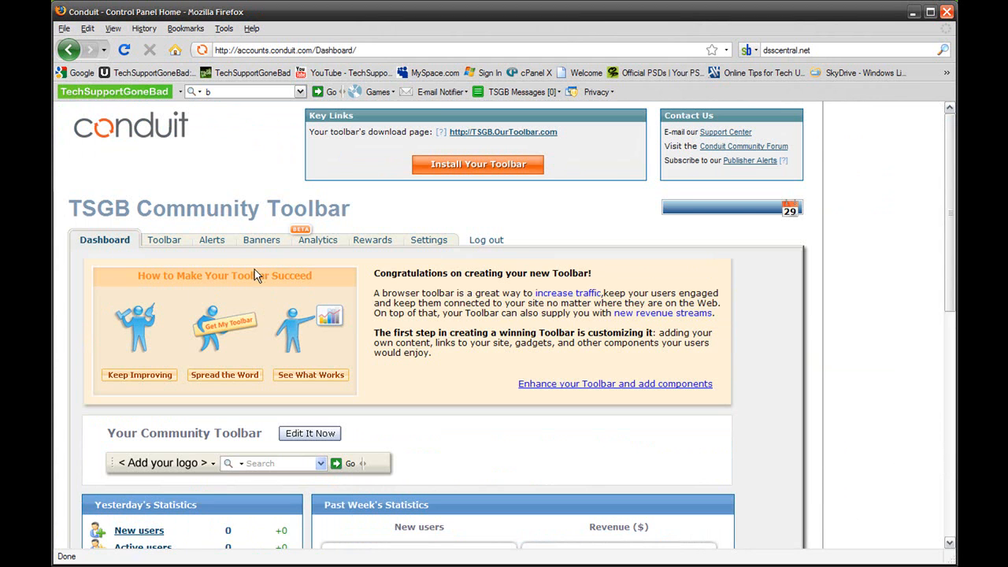
Go to the Toolbar page for editing the toolbar's components
{"action": "left_click", "coordinate": [168, 243]}
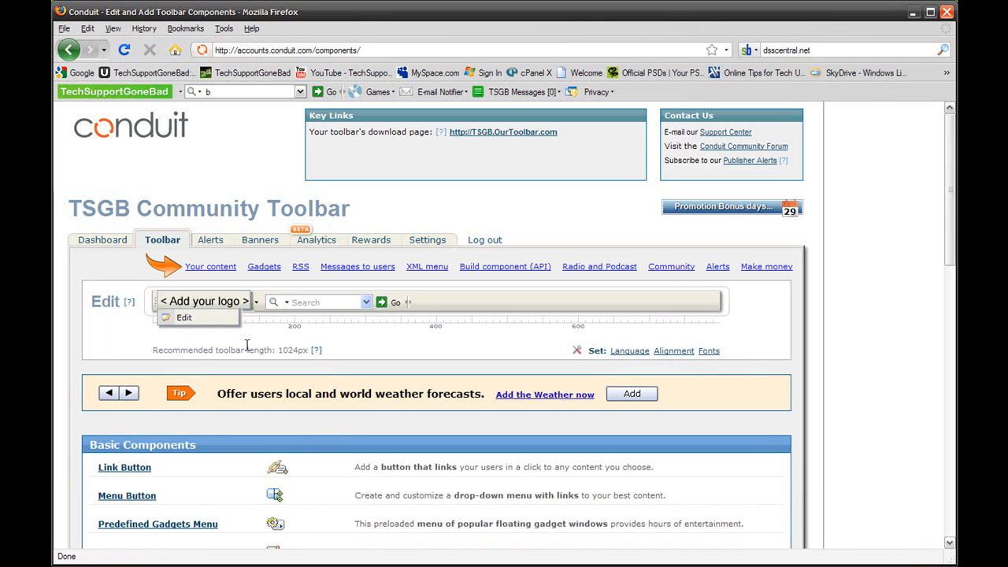
{"action": "left_click", "coordinate": [188, 318]}
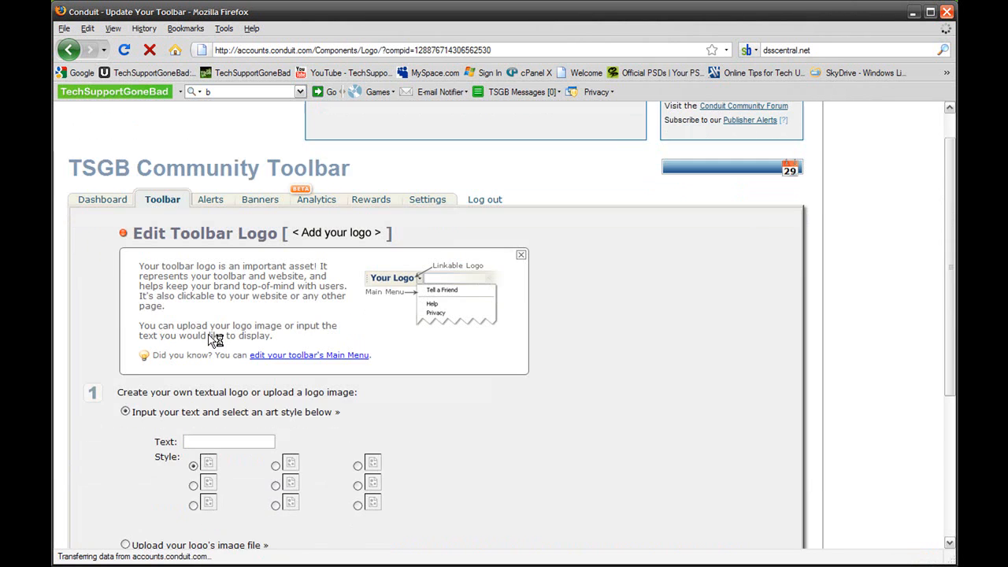
{"action": "scroll", "coordinate": [215, 340], "scroll_direction": "down", "scroll_amount": 2}
{"action": "scroll", "coordinate": [215, 340], "scroll_direction": "down", "scroll_amount": 2}
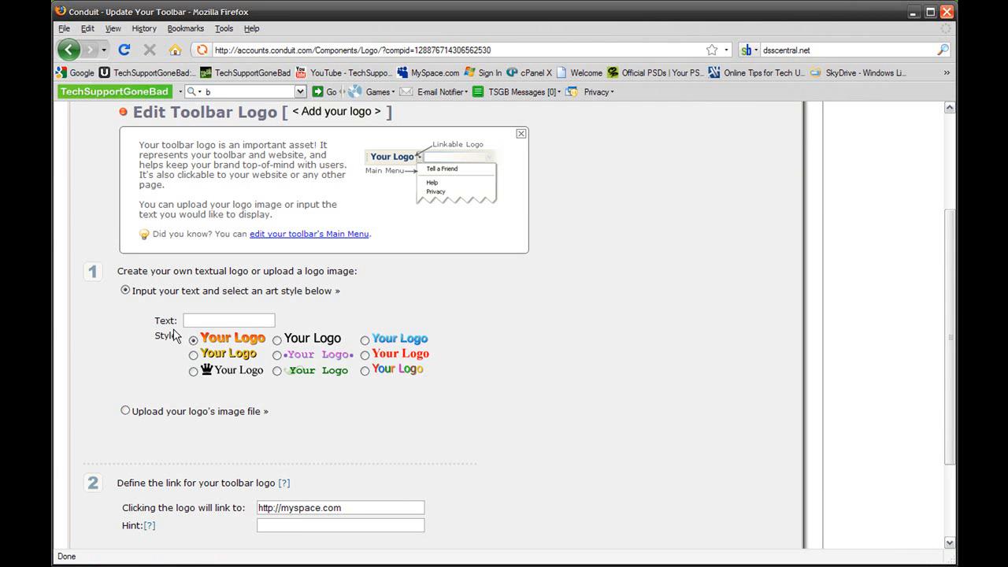
{"action": "left_click", "coordinate": [189, 320]}
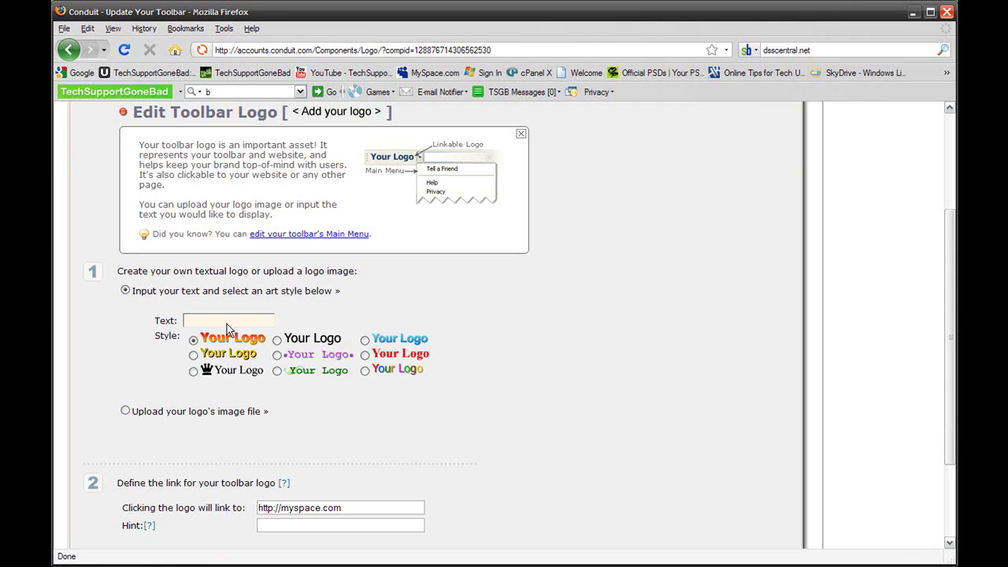
{"action": "left_click", "coordinate": [277, 370]}
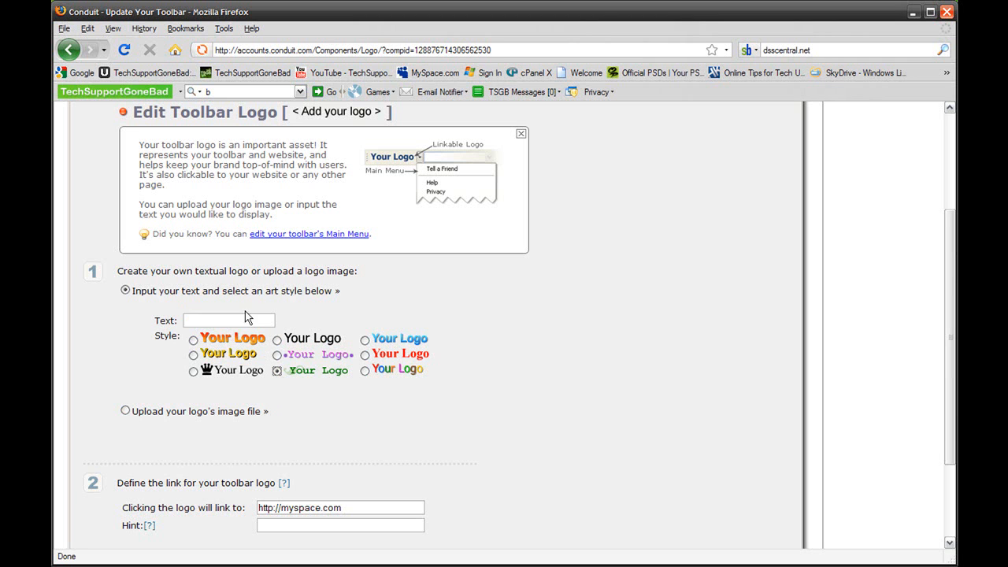
{"action": "left_click", "coordinate": [244, 319]}
{"action": "type", "text": "Te"}
{"action": "type", "text": "chSupportGone"}
{"action": "type", "text": "Bad"}
{"action": "scroll", "coordinate": [244, 320], "scroll_direction": "down", "scroll_amount": 3}
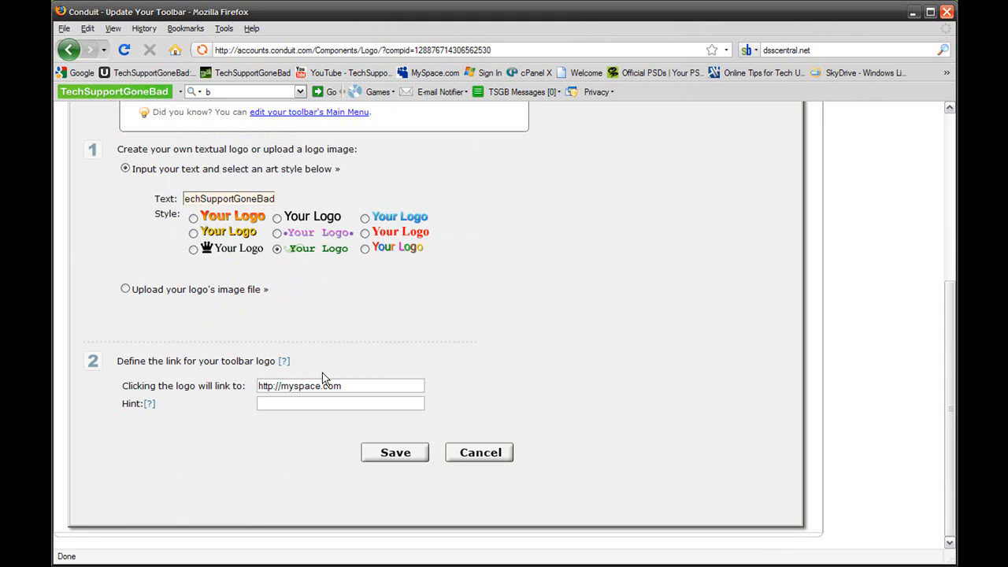
{"action": "left_click_drag", "start_coordinate": [354, 385], "coordinate": [197, 385]}
{"action": "key", "text": "BackSpace"}
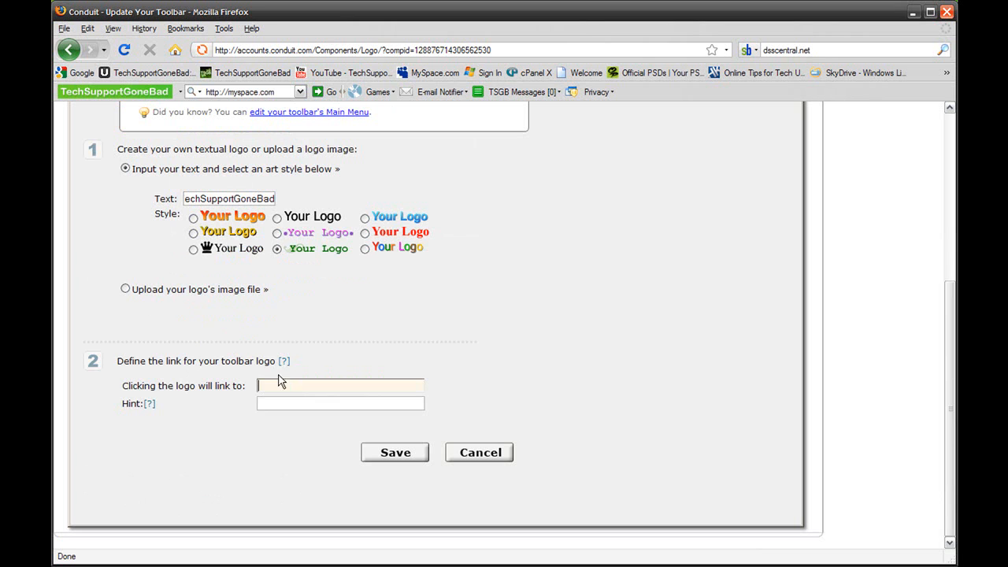
{"action": "type", "text": "http"}
{"action": "type", "text": "://youtube"}
{"action": "type", "text": ".com/techsupportg"}
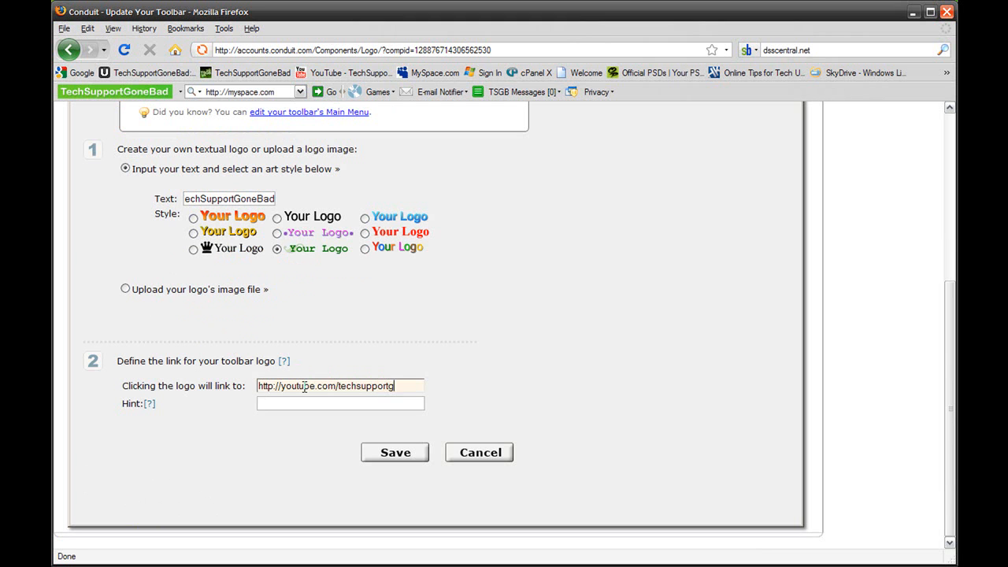
{"action": "type", "text": "onebad"}
{"action": "left_click", "coordinate": [378, 453]}
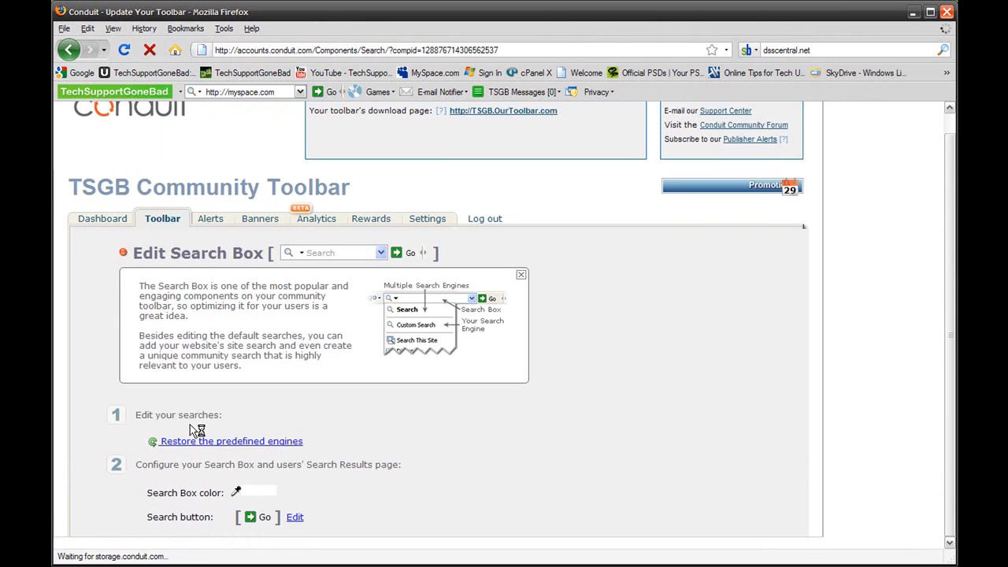
{"action": "scroll", "coordinate": [248, 417], "scroll_direction": "down", "scroll_amount": 1}
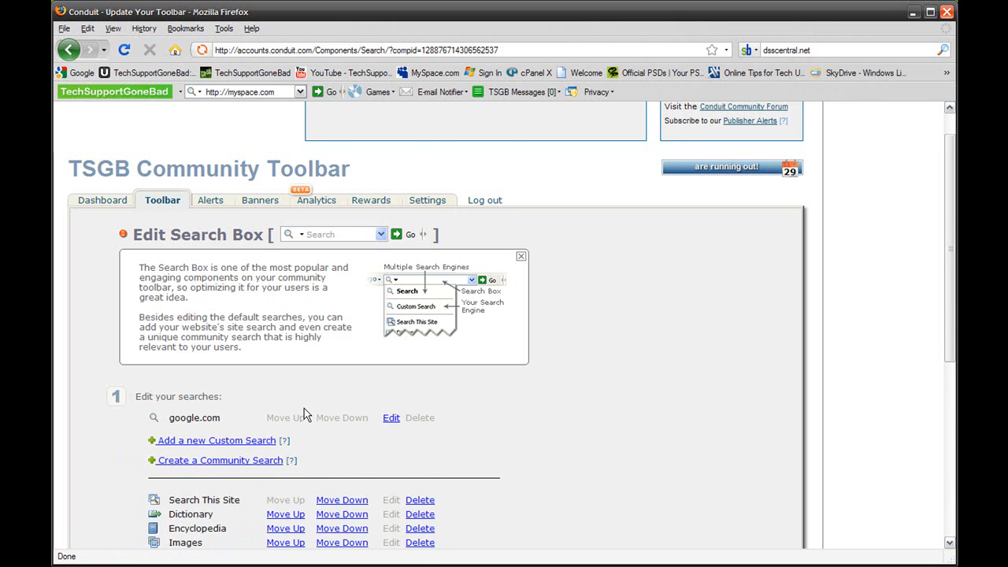
{"action": "scroll", "coordinate": [304, 408], "scroll_direction": "down", "scroll_amount": 3}
{"action": "scroll", "coordinate": [304, 408], "scroll_direction": "down", "scroll_amount": 3}
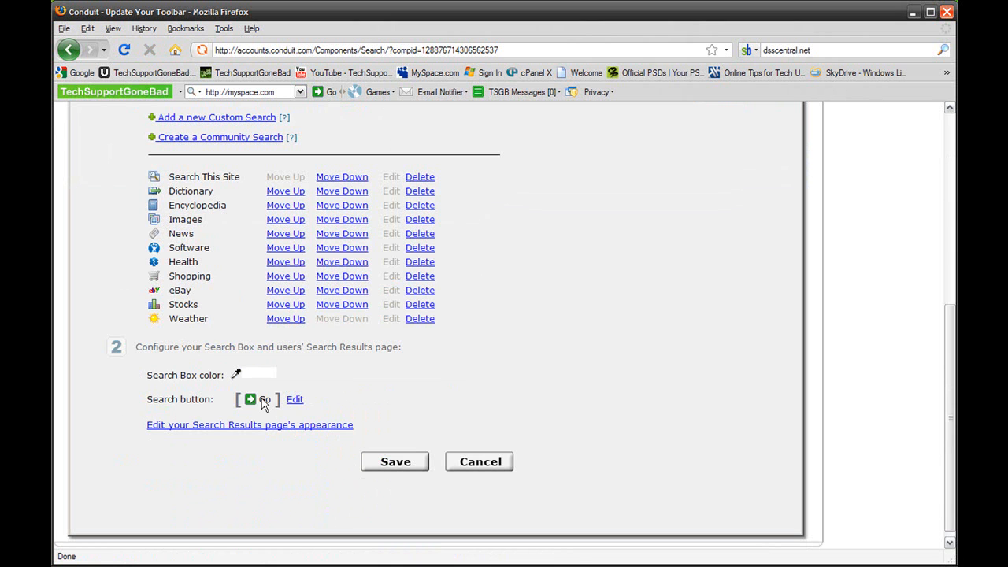
{"action": "scroll", "coordinate": [307, 405], "scroll_direction": "up", "scroll_amount": 3}
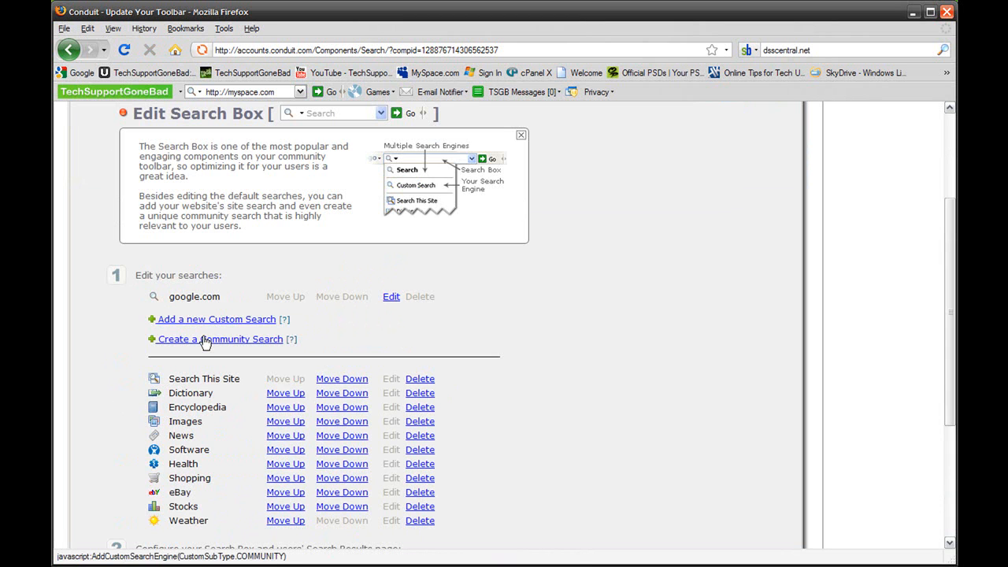
{"action": "scroll", "coordinate": [205, 343], "scroll_direction": "down", "scroll_amount": 1}
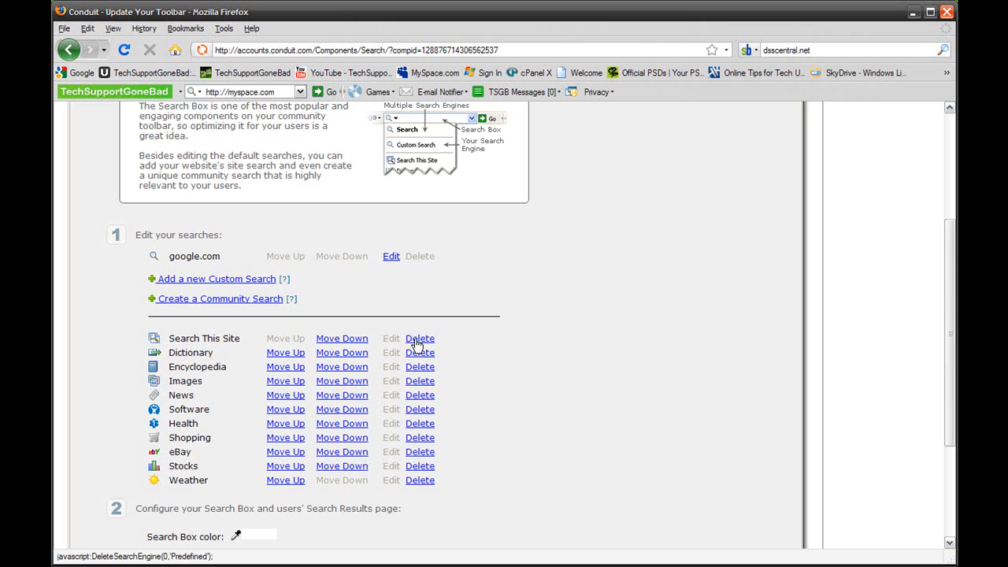
{"action": "scroll", "coordinate": [425, 482], "scroll_direction": "down", "scroll_amount": 2}
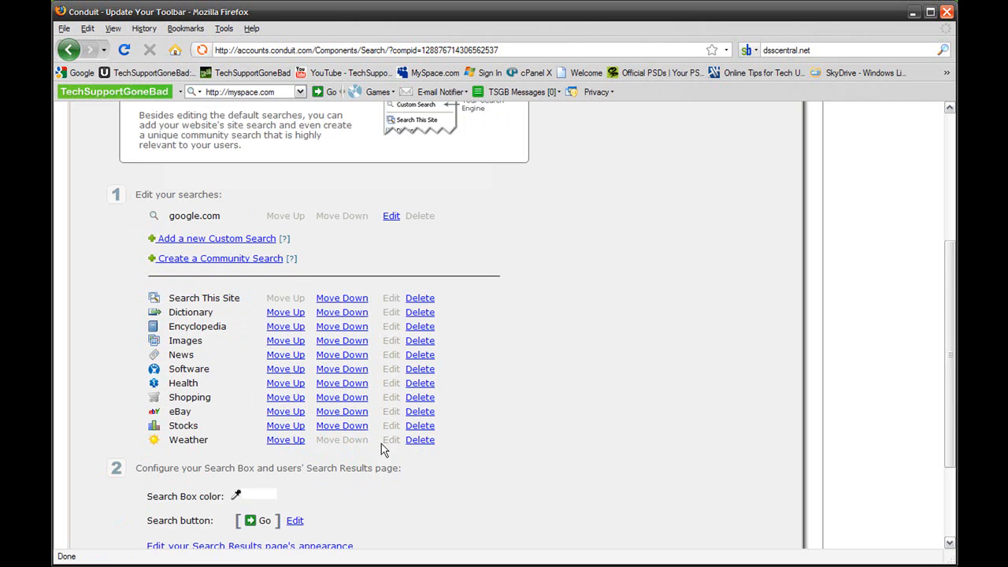
{"action": "scroll", "coordinate": [381, 443], "scroll_direction": "down", "scroll_amount": 2}
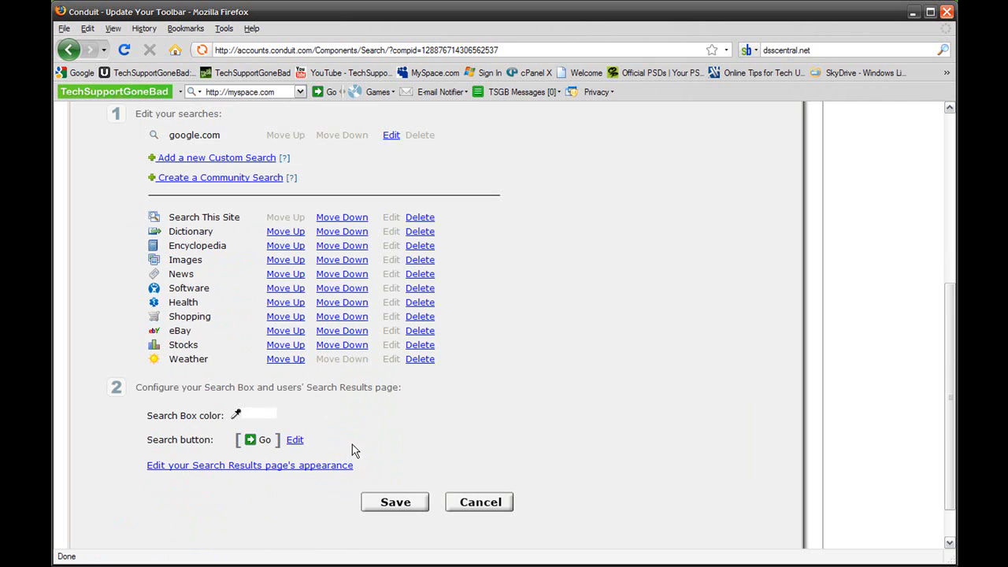
Save the search box with its default search engines
{"action": "left_click", "coordinate": [423, 504]}
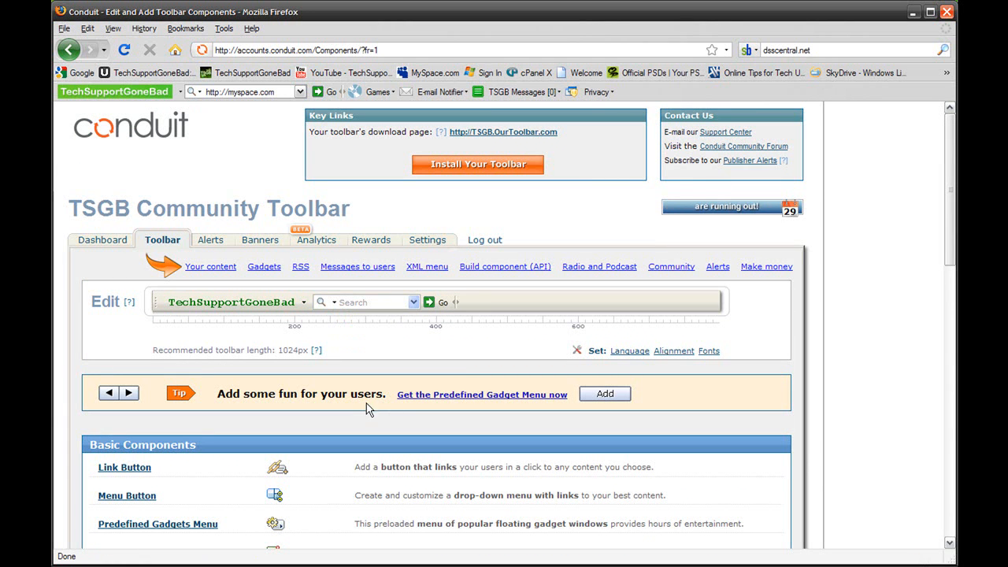
{"action": "scroll", "coordinate": [352, 422], "scroll_direction": "down", "scroll_amount": 4}
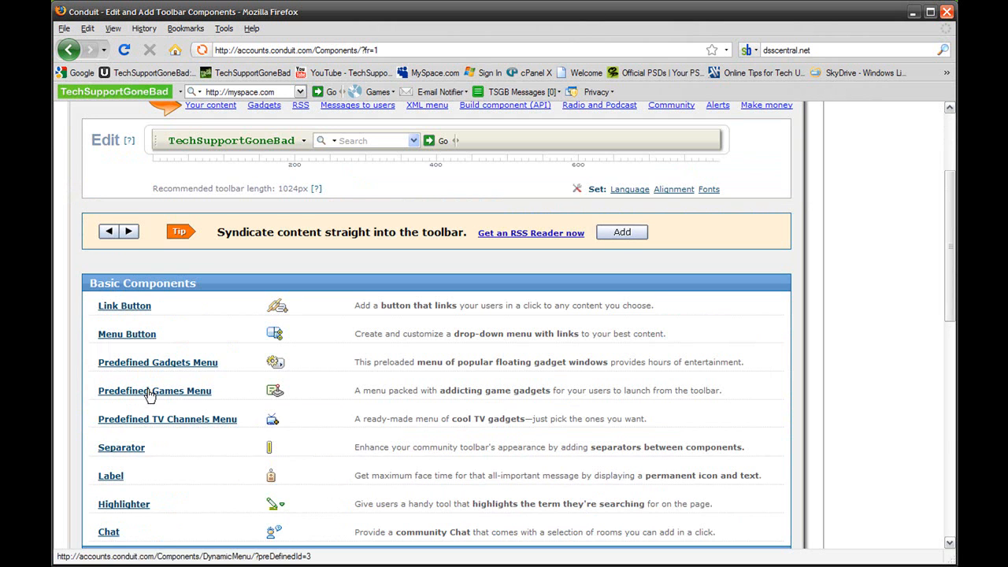
{"action": "scroll", "coordinate": [146, 422], "scroll_direction": "down", "scroll_amount": 3}
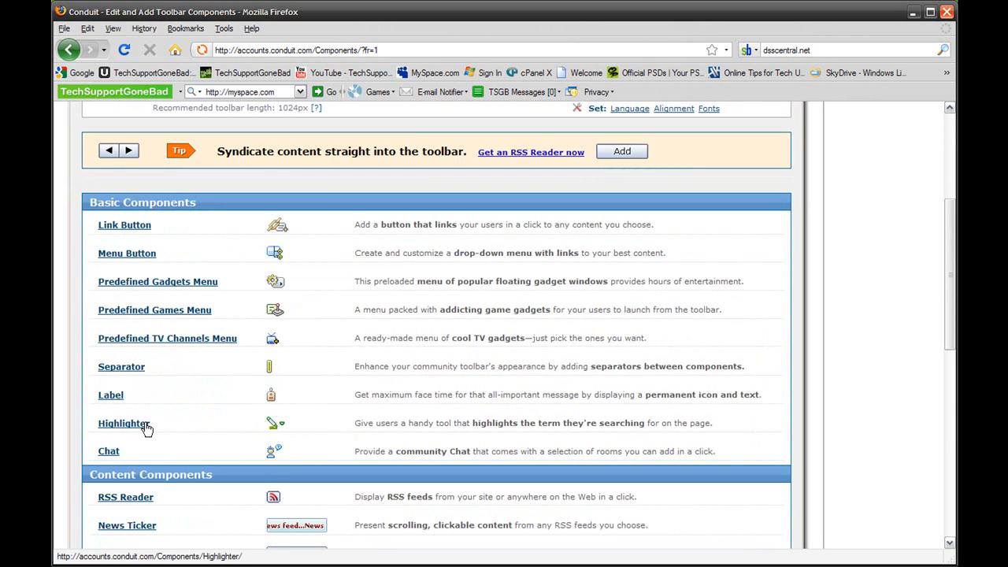
{"action": "scroll", "coordinate": [150, 417], "scroll_direction": "down", "scroll_amount": 3}
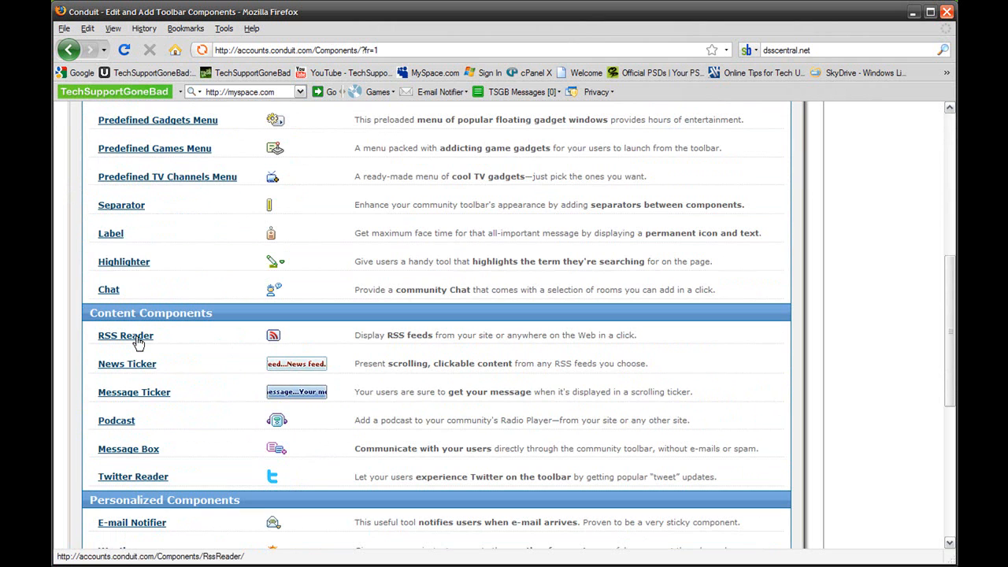
{"action": "scroll", "coordinate": [135, 477], "scroll_direction": "down", "scroll_amount": 2}
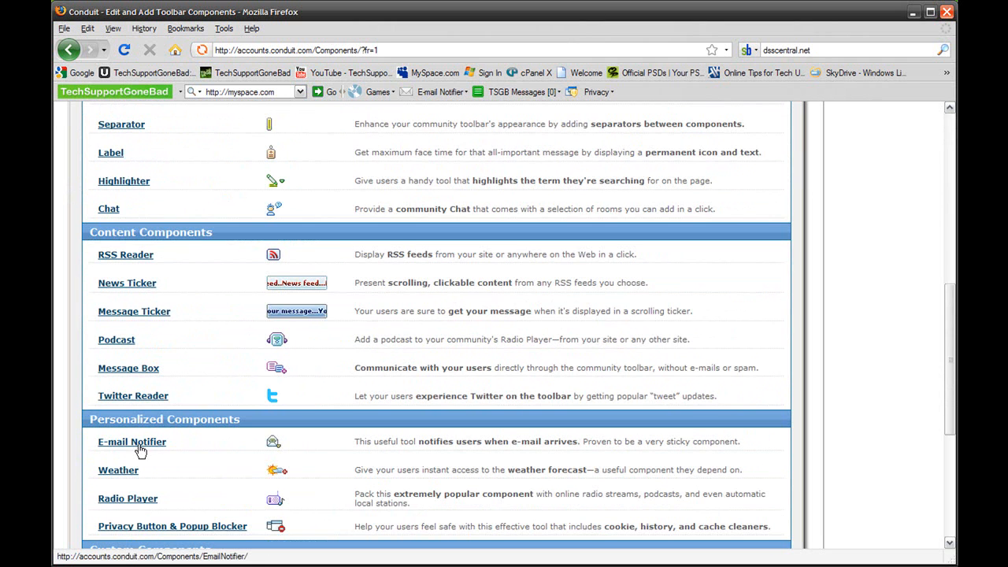
{"action": "scroll", "coordinate": [139, 446], "scroll_direction": "down", "scroll_amount": 1}
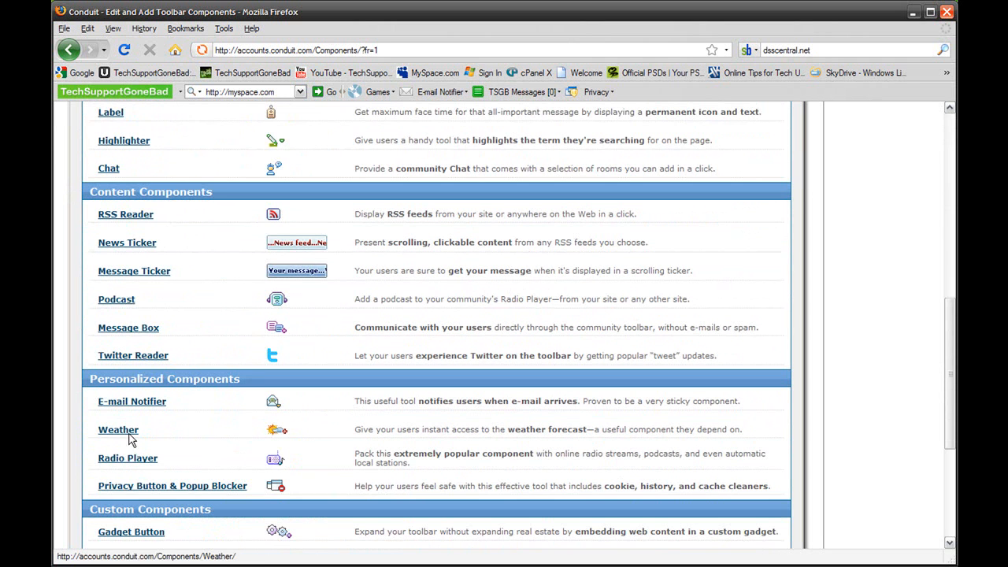
{"action": "scroll", "coordinate": [138, 446], "scroll_direction": "down", "scroll_amount": 1}
{"action": "scroll", "coordinate": [136, 452], "scroll_direction": "down", "scroll_amount": 1}
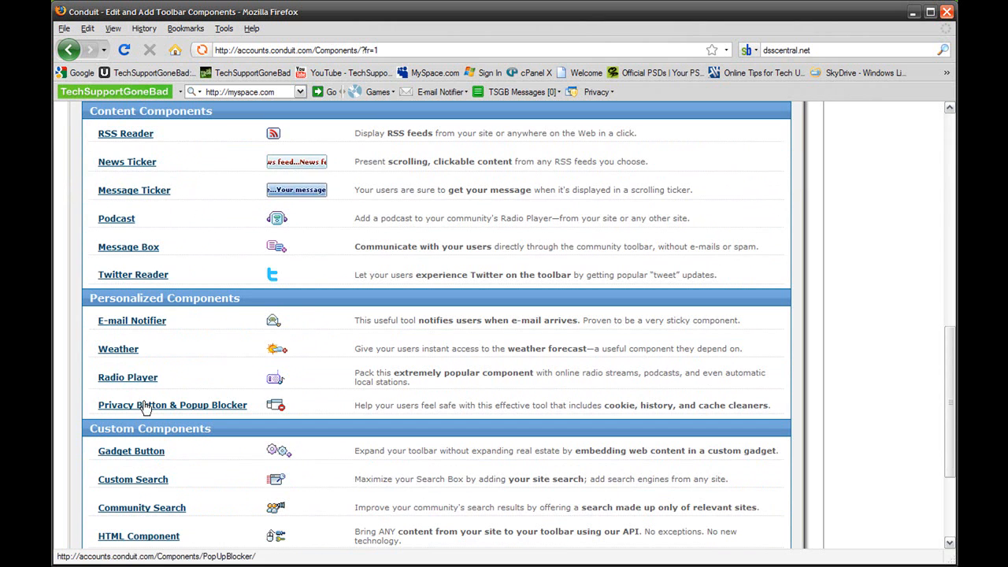
{"action": "scroll", "coordinate": [136, 457], "scroll_direction": "down", "scroll_amount": 2}
{"action": "scroll", "coordinate": [142, 410], "scroll_direction": "down", "scroll_amount": 1}
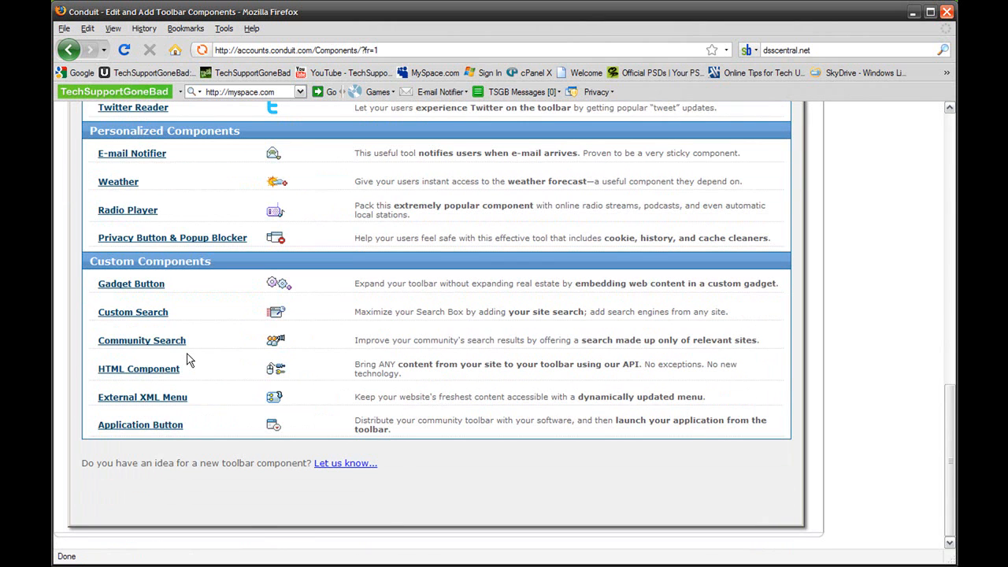
{"action": "scroll", "coordinate": [303, 382], "scroll_direction": "up", "scroll_amount": 5}
{"action": "scroll", "coordinate": [315, 378], "scroll_direction": "up", "scroll_amount": 5}
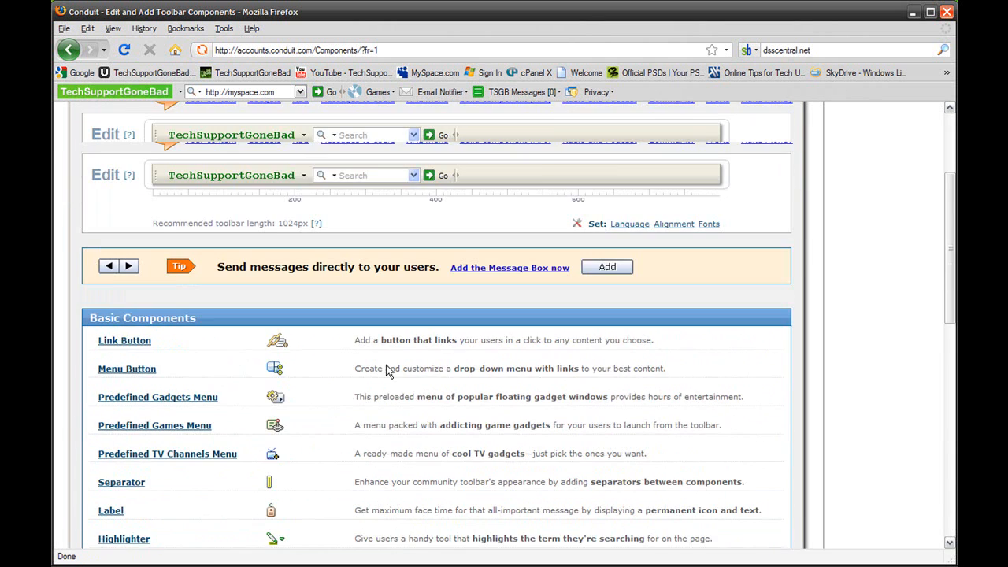
{"action": "scroll", "coordinate": [385, 370], "scroll_direction": "up", "scroll_amount": 5}
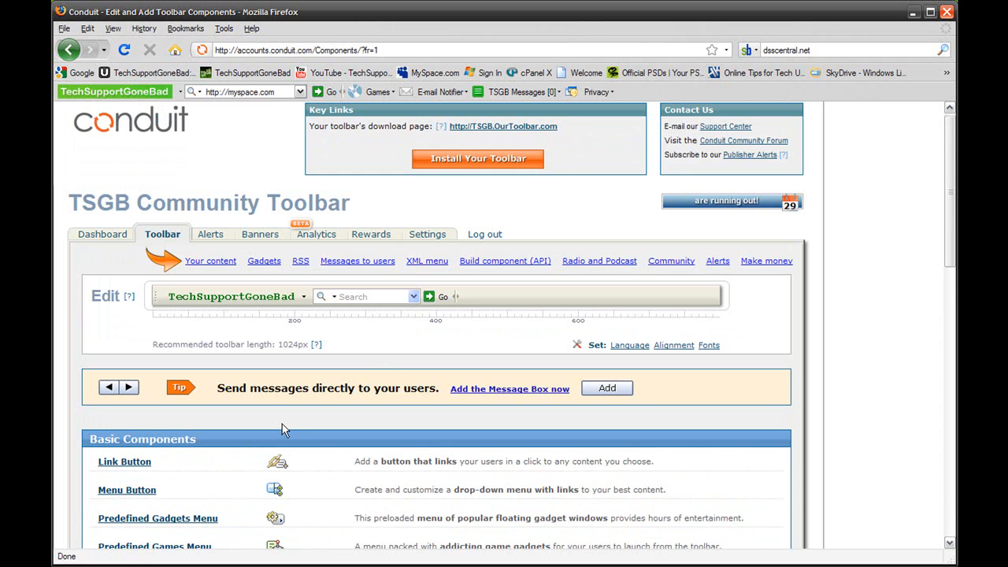
{"action": "scroll", "coordinate": [282, 423], "scroll_direction": "down", "scroll_amount": 5}
{"action": "scroll", "coordinate": [282, 424], "scroll_direction": "down", "scroll_amount": 5}
{"action": "scroll", "coordinate": [282, 424], "scroll_direction": "down", "scroll_amount": 5}
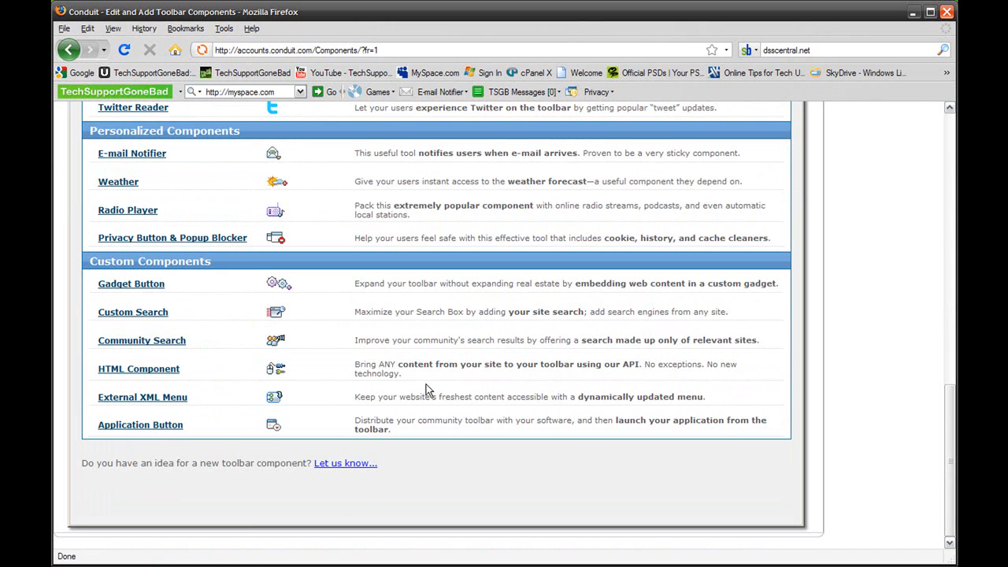
{"action": "scroll", "coordinate": [425, 392], "scroll_direction": "up", "scroll_amount": 5}
{"action": "scroll", "coordinate": [417, 415], "scroll_direction": "up", "scroll_amount": 4}
{"action": "scroll", "coordinate": [417, 415], "scroll_direction": "up", "scroll_amount": 4}
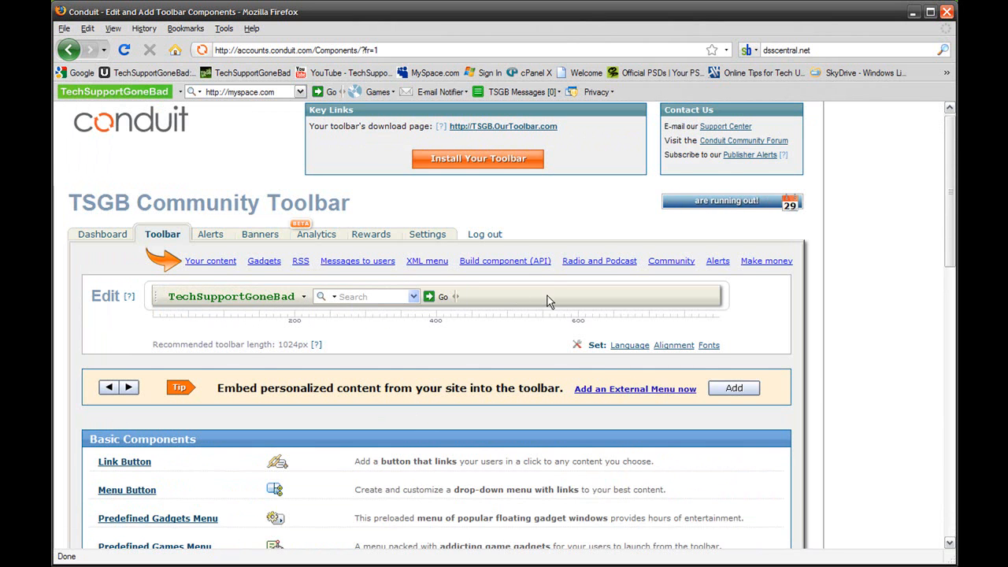
{"action": "scroll", "coordinate": [548, 296], "scroll_direction": "up", "scroll_amount": 1}
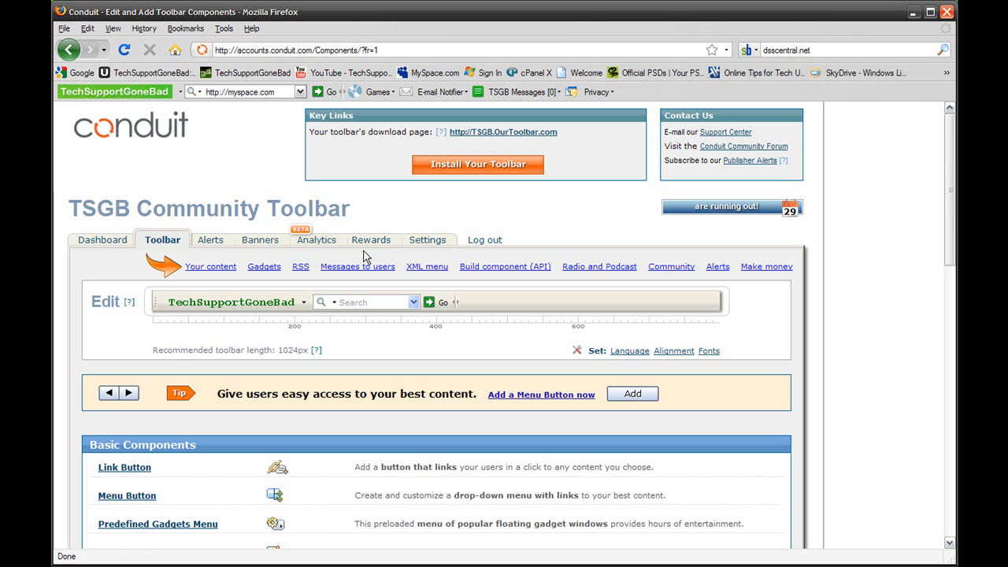
Browse the Banners and Analytics pages of the control panel
{"action": "left_click", "coordinate": [271, 247]}
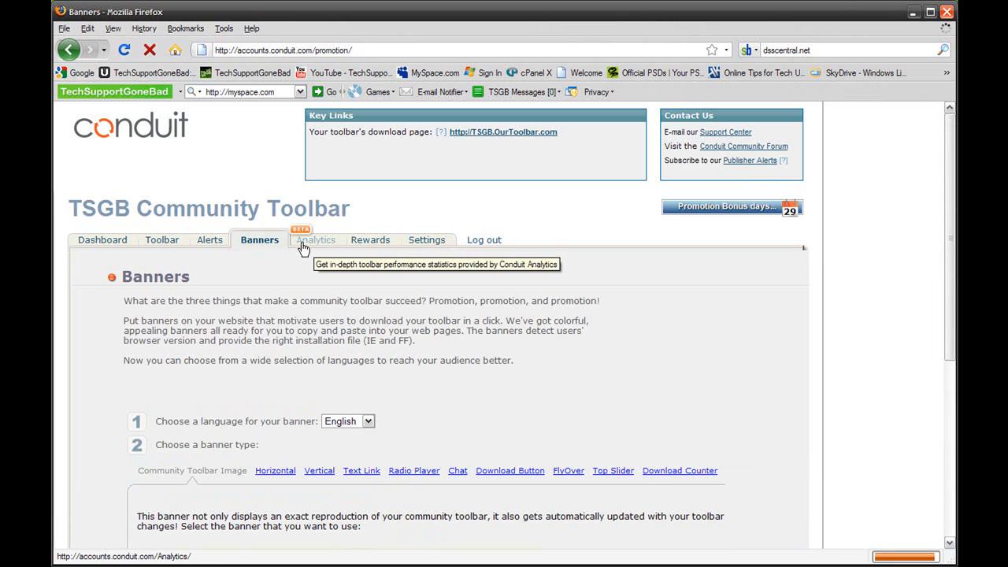
{"action": "left_click", "coordinate": [303, 246]}
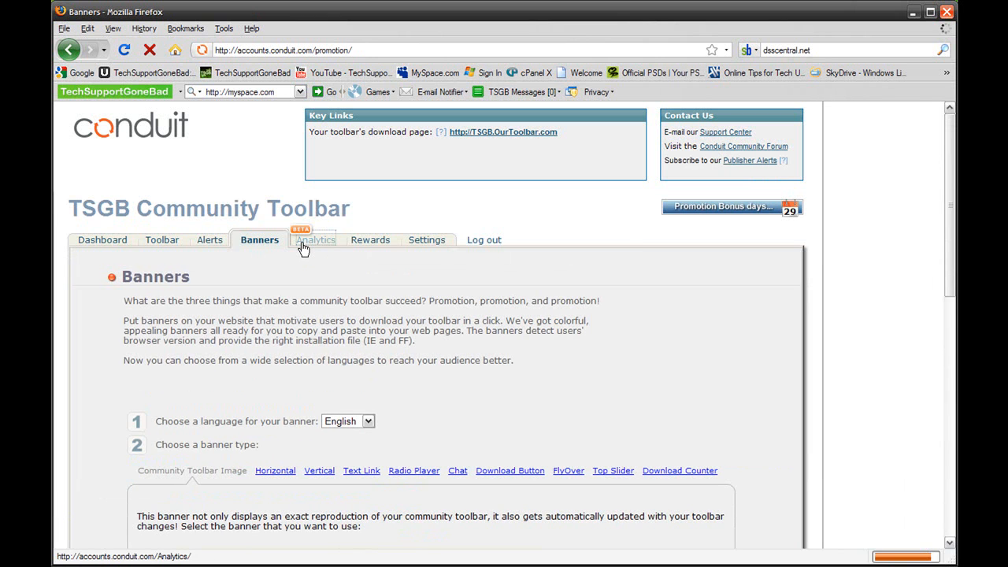